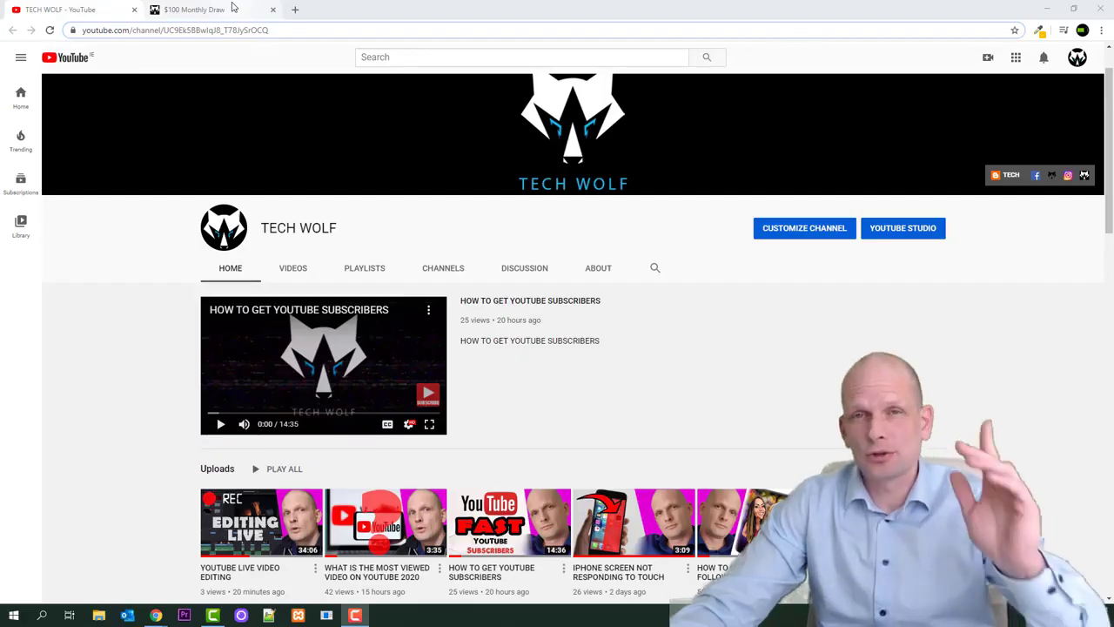
Step: Switch to the $100 Monthly Draw tab in Google Chrome
{"action": "left_click", "coordinate": [232, 7]}
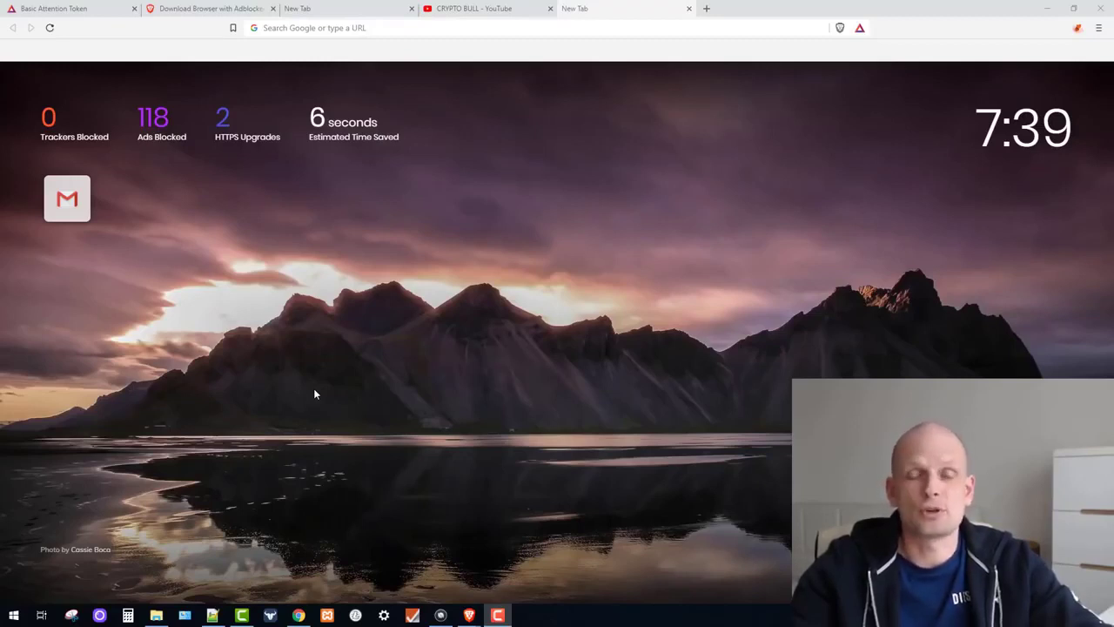
Step: Bring up the YouTube tab showing the youtube.com home feed
{"action": "left_click", "coordinate": [510, 12]}
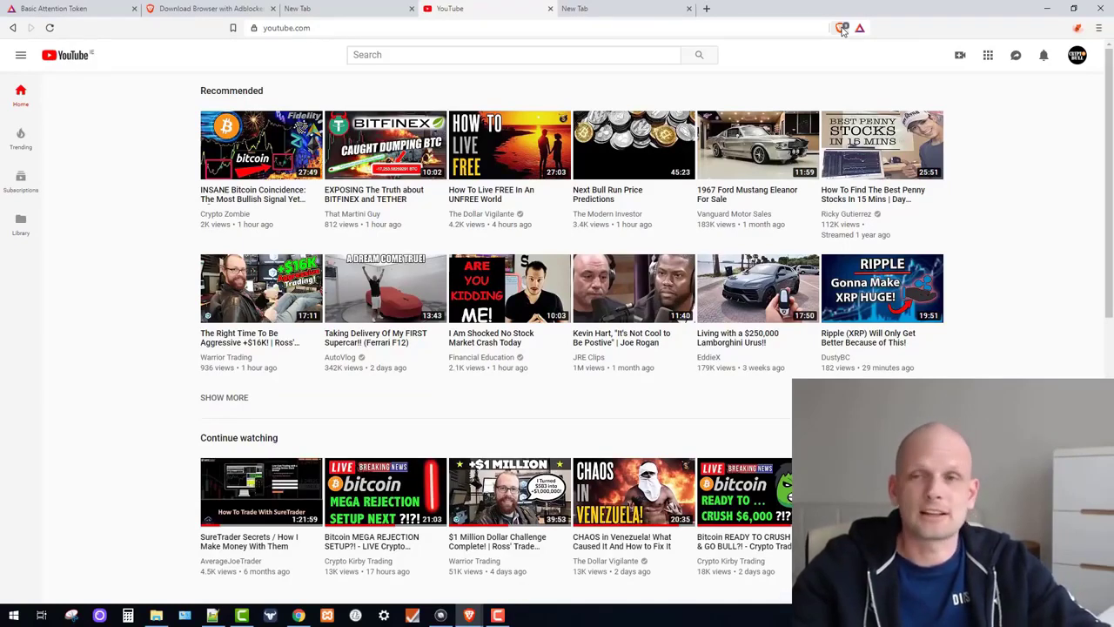
Step: Turn Brave Shields down for youtube.com
{"action": "left_click", "coordinate": [842, 29]}
{"action": "left_click", "coordinate": [825, 60]}
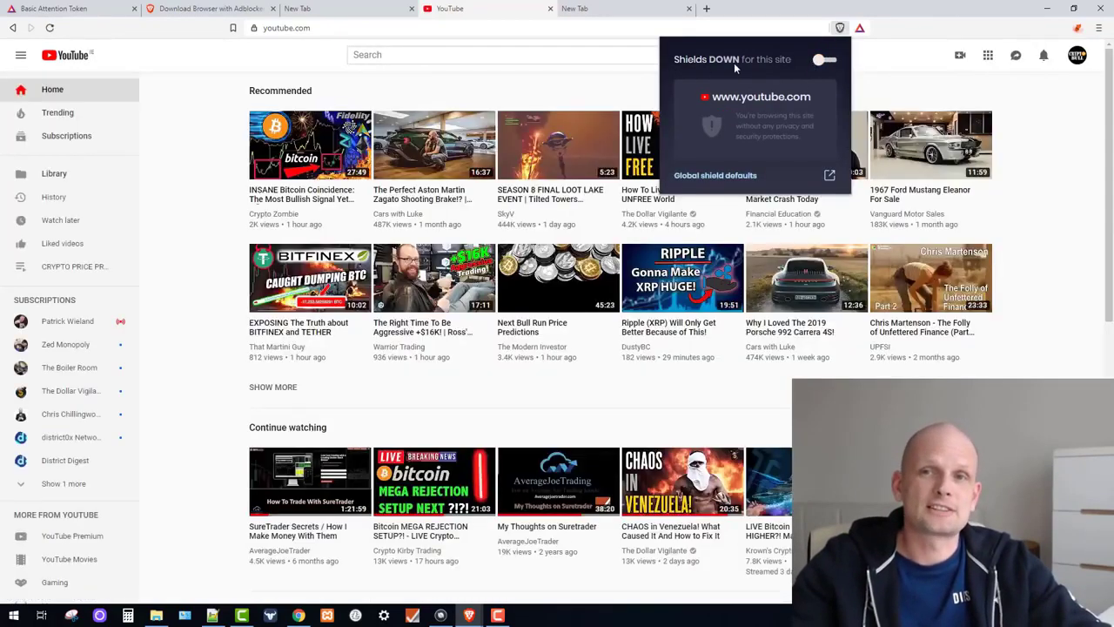
{"action": "left_click", "coordinate": [892, 80]}
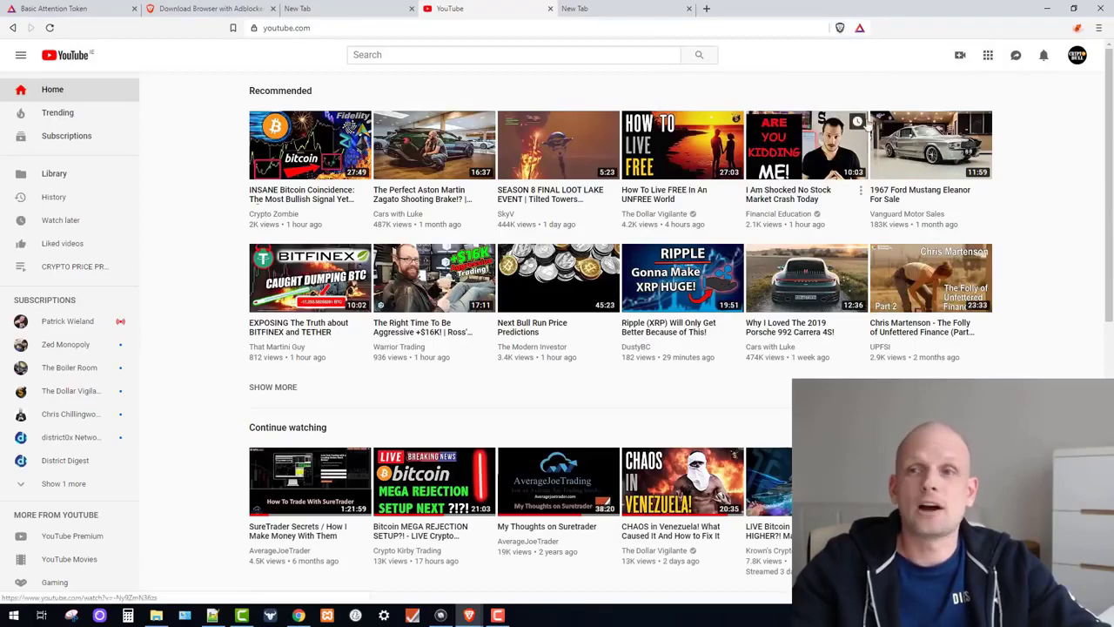
Step: Open the INSANE Bitcoin Coincidence video and pause it at the start
{"action": "scroll", "coordinate": [862, 123], "scroll_direction": "down", "scroll_amount": 2}
{"action": "scroll", "coordinate": [862, 123], "scroll_direction": "up", "scroll_amount": 2}
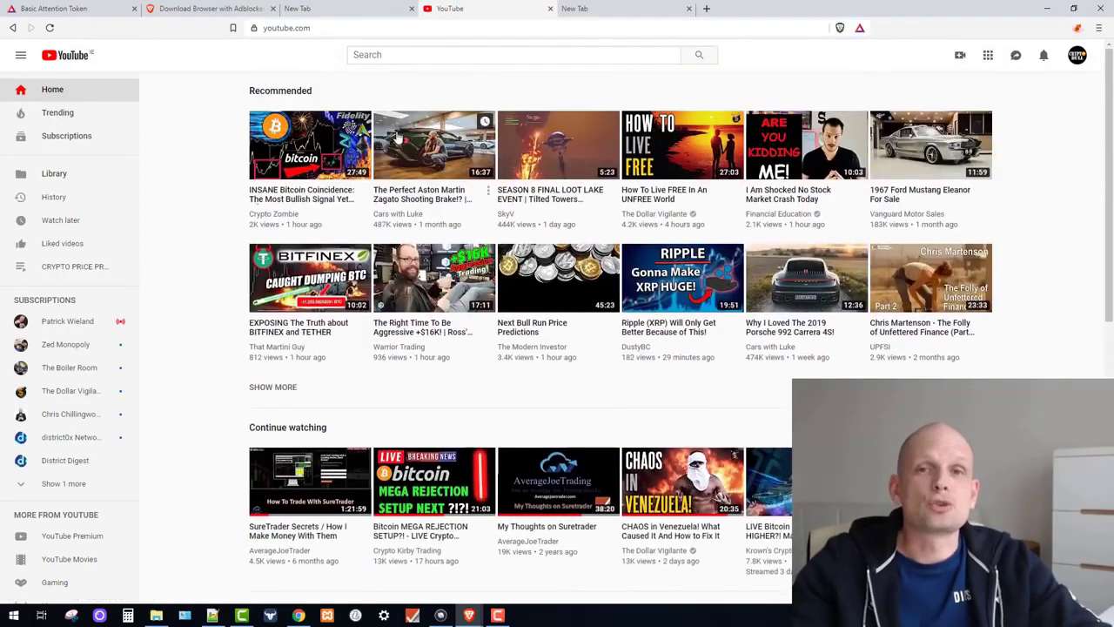
{"action": "left_click", "coordinate": [305, 148]}
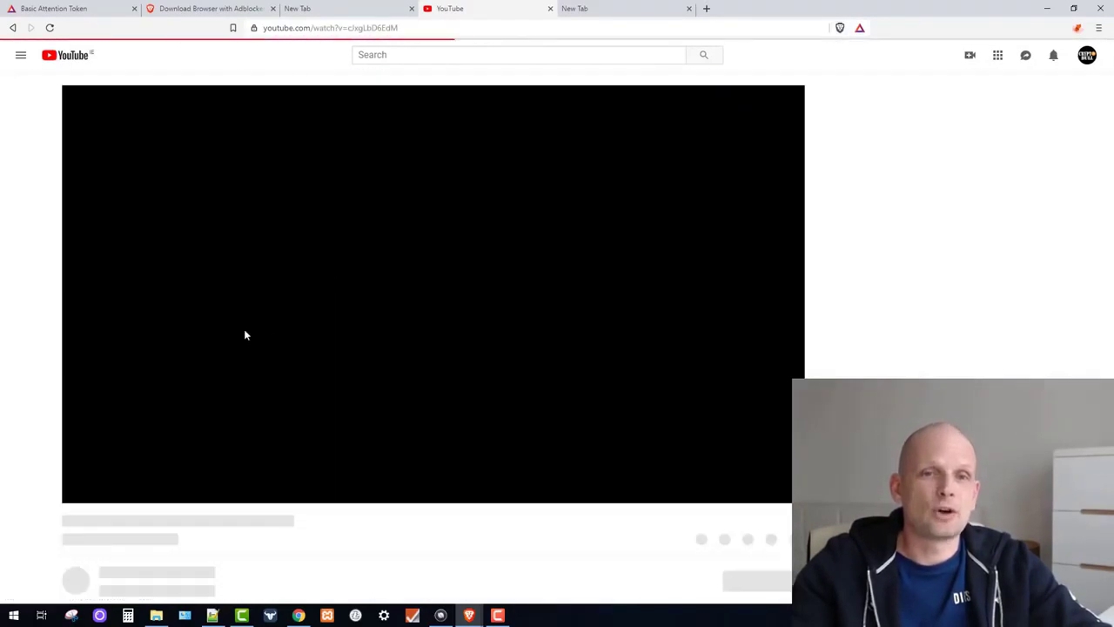
{"action": "left_click", "coordinate": [199, 326]}
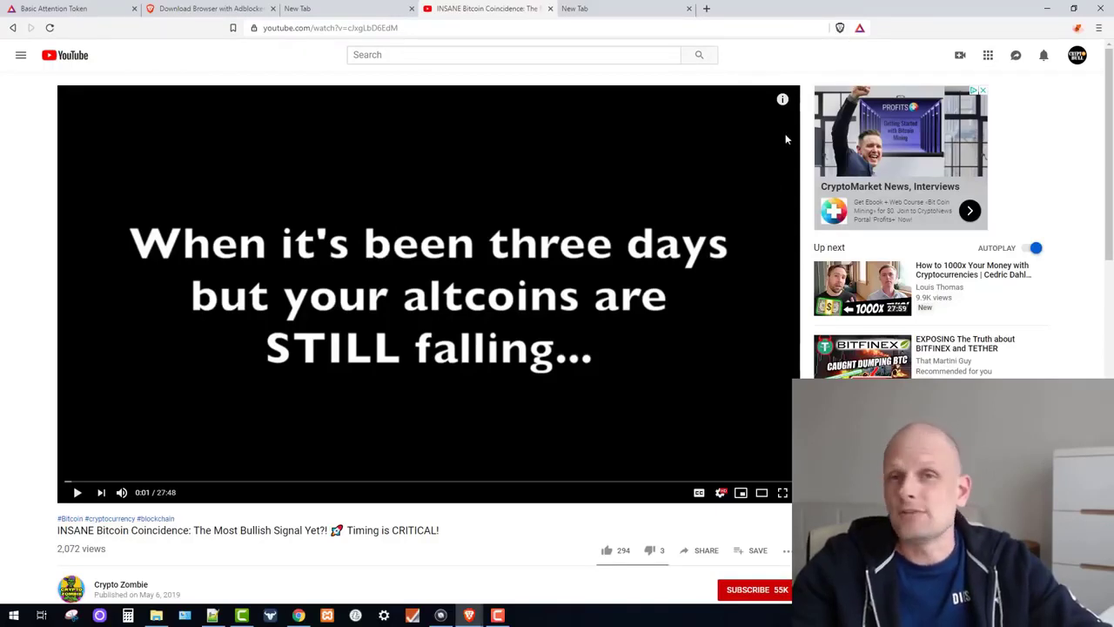
Step: Set Shields back up for youtube.com and scroll the video page toward the comments
{"action": "left_click", "coordinate": [840, 27]}
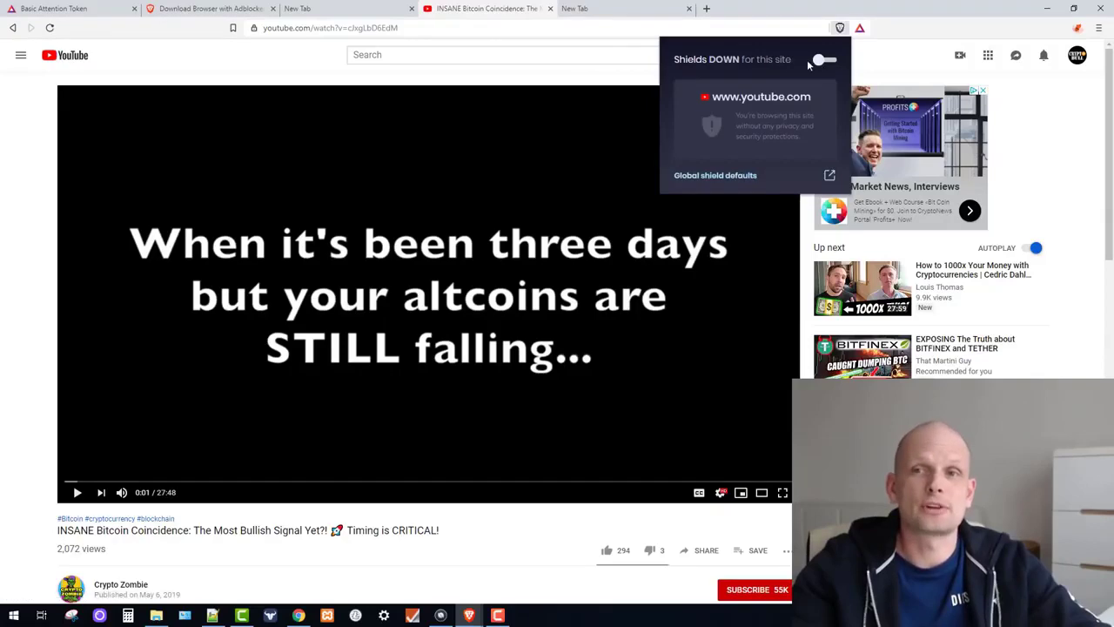
{"action": "left_click", "coordinate": [821, 60]}
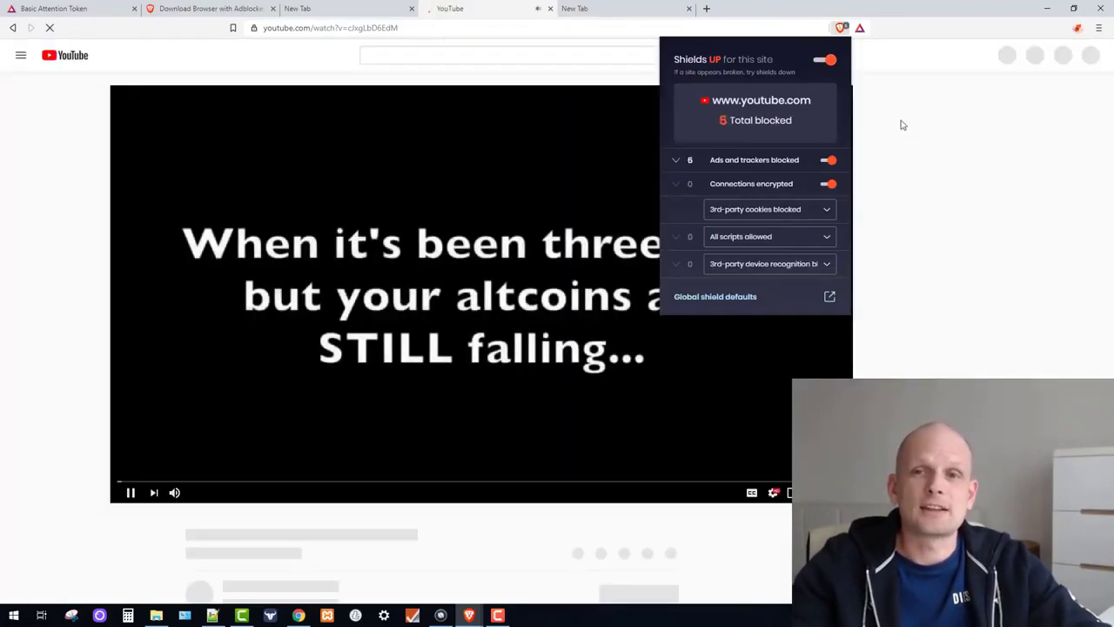
{"action": "left_click", "coordinate": [587, 268]}
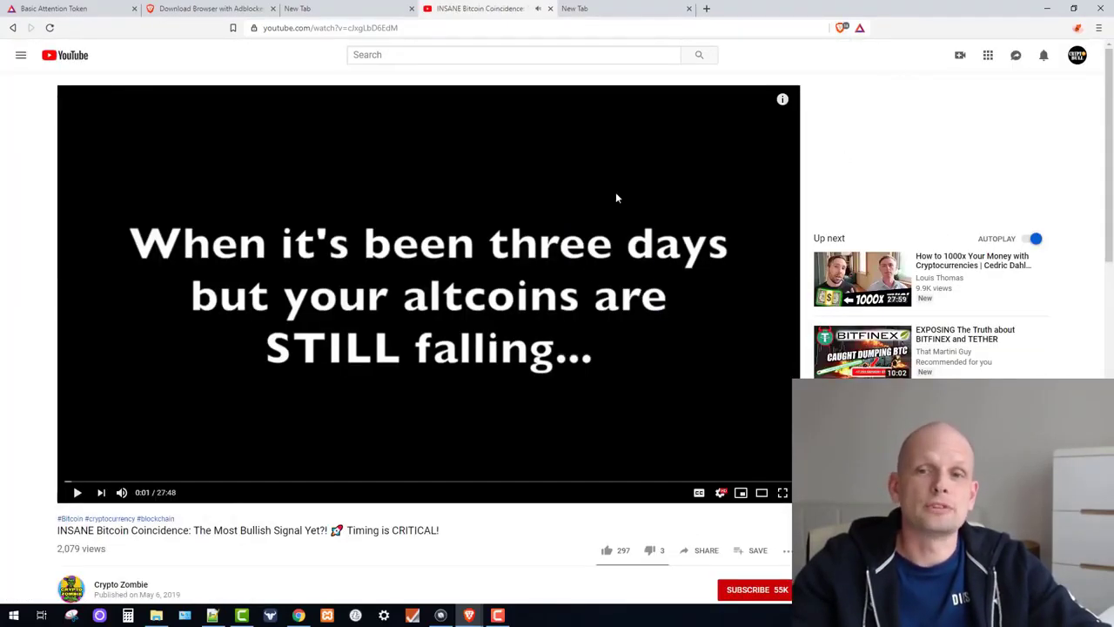
{"action": "scroll", "coordinate": [616, 200], "scroll_direction": "down", "scroll_amount": 5}
{"action": "scroll", "coordinate": [492, 273], "scroll_direction": "up", "scroll_amount": 3}
{"action": "scroll", "coordinate": [361, 298], "scroll_direction": "down", "scroll_amount": 7}
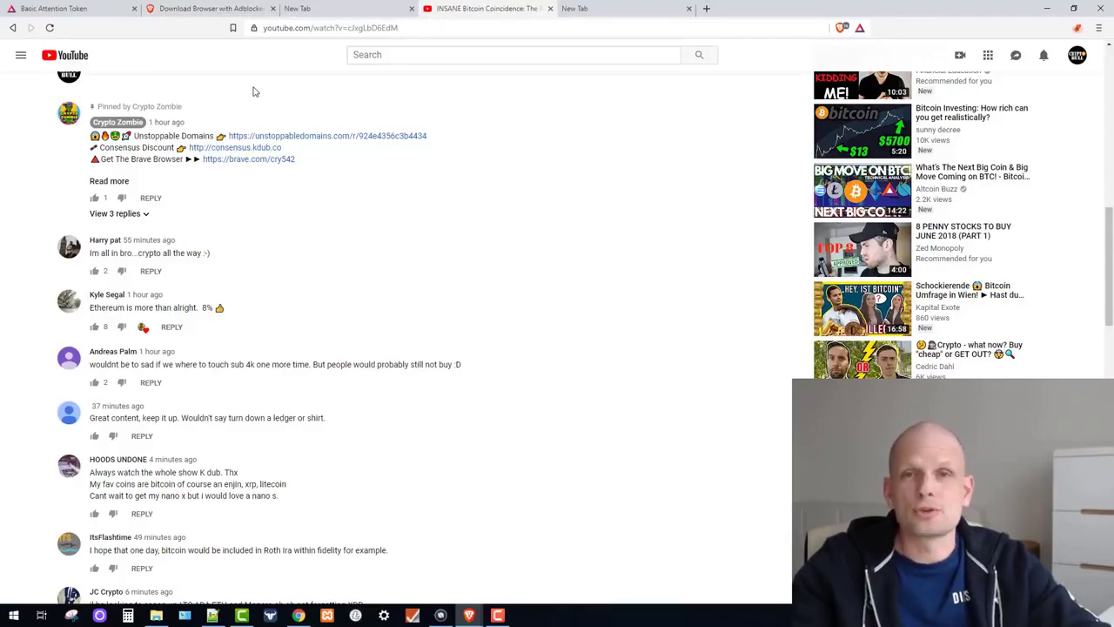
Step: Open the Bitcoin In Short Supply sidebar video, then go to the 149-ads-blocked new tab
{"action": "scroll", "coordinate": [694, 164], "scroll_direction": "up", "scroll_amount": 3}
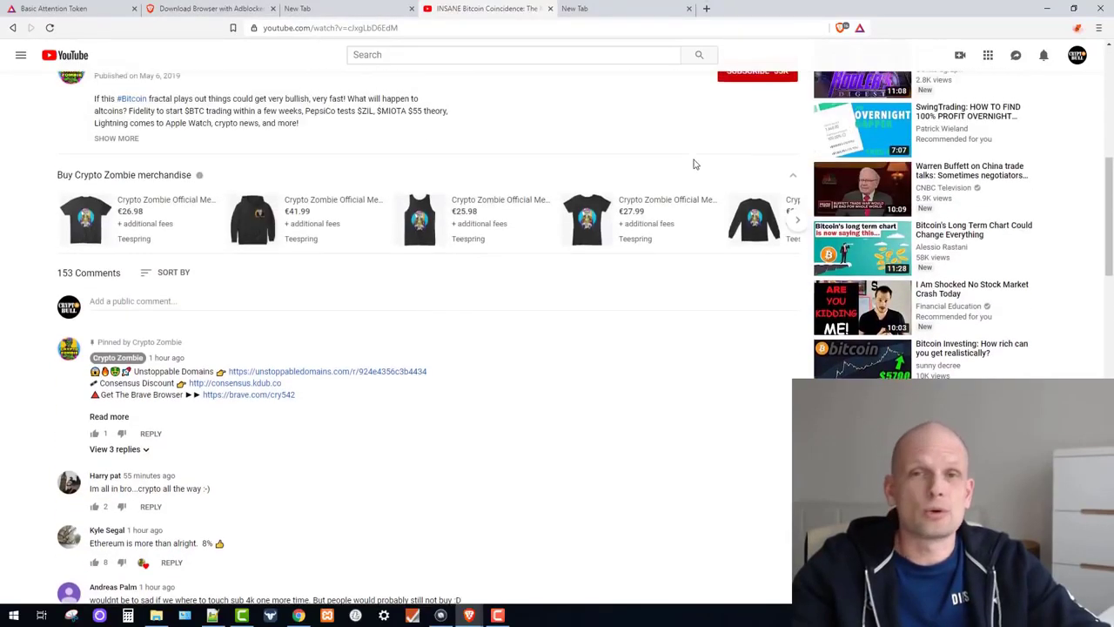
{"action": "scroll", "coordinate": [693, 163], "scroll_direction": "up", "scroll_amount": 3}
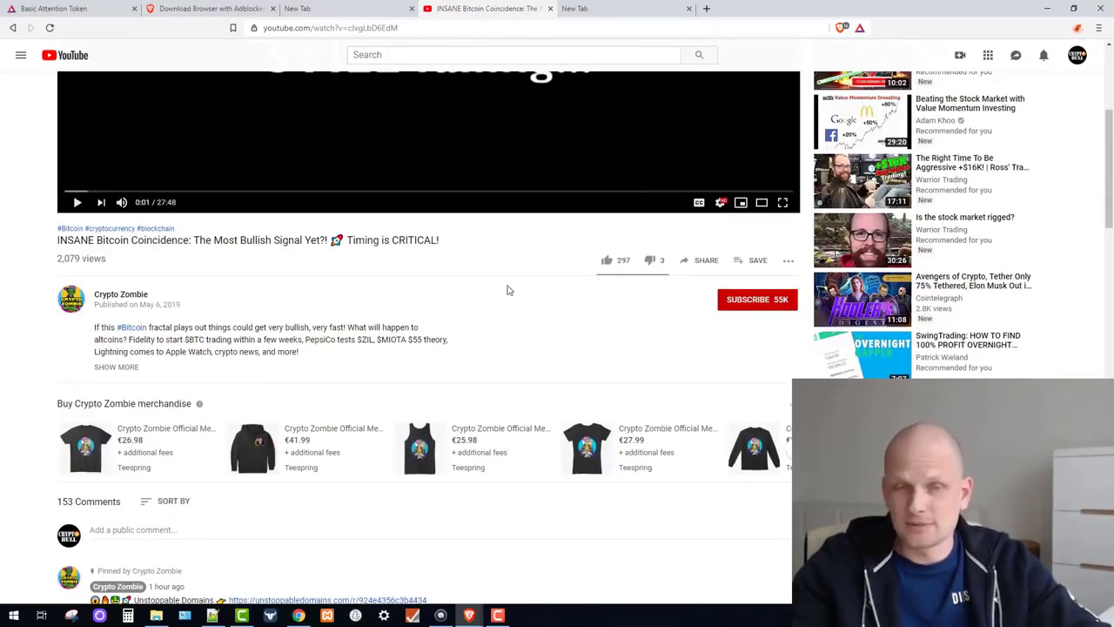
{"action": "scroll", "coordinate": [509, 290], "scroll_direction": "down", "scroll_amount": 2}
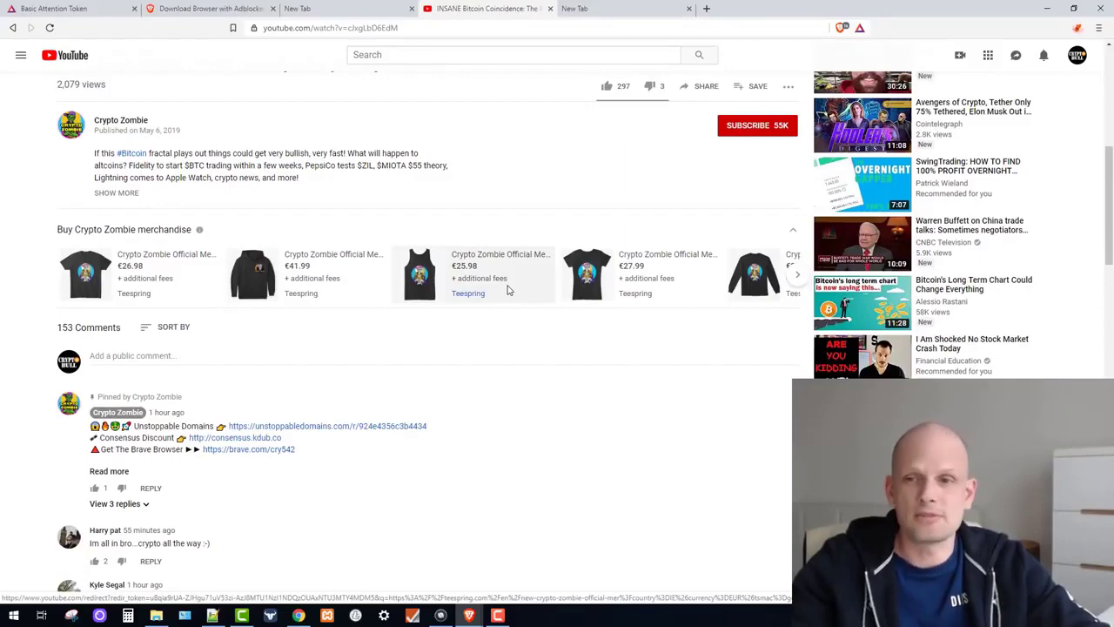
{"action": "scroll", "coordinate": [699, 351], "scroll_direction": "up", "scroll_amount": 1}
{"action": "scroll", "coordinate": [798, 211], "scroll_direction": "down", "scroll_amount": 6}
{"action": "scroll", "coordinate": [834, 269], "scroll_direction": "down", "scroll_amount": 3}
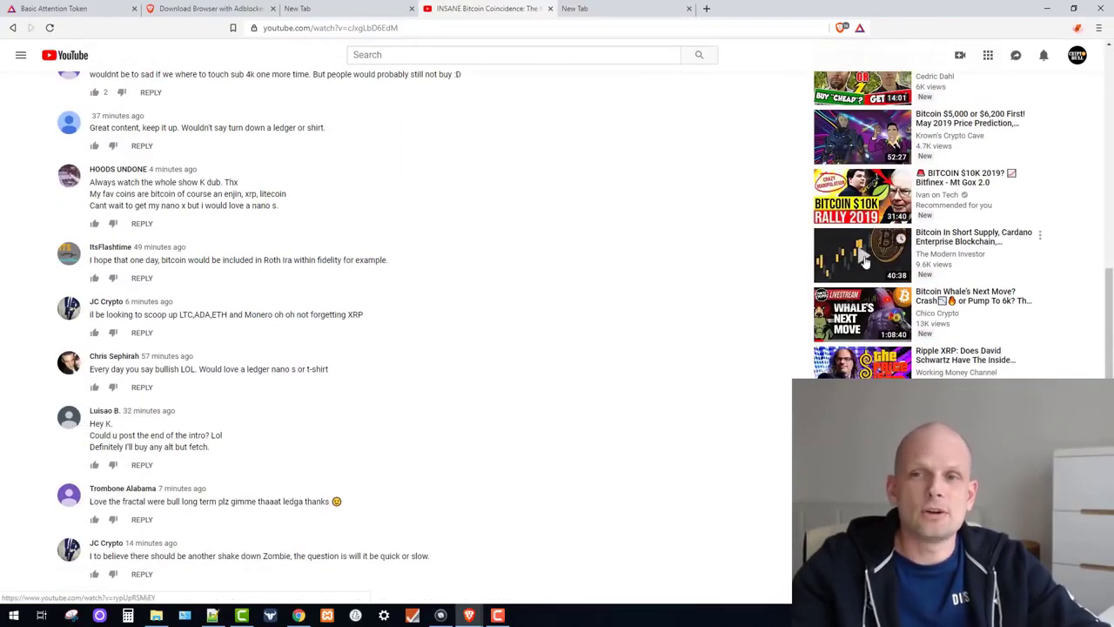
{"action": "left_click", "coordinate": [840, 261]}
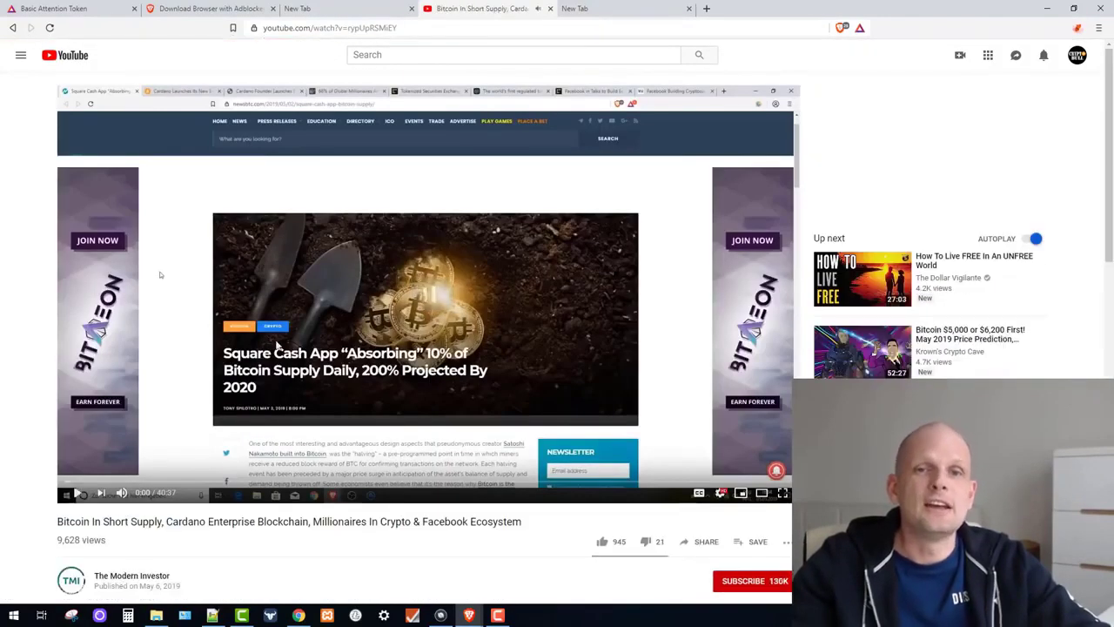
{"action": "key", "text": "ctrl+Tab"}
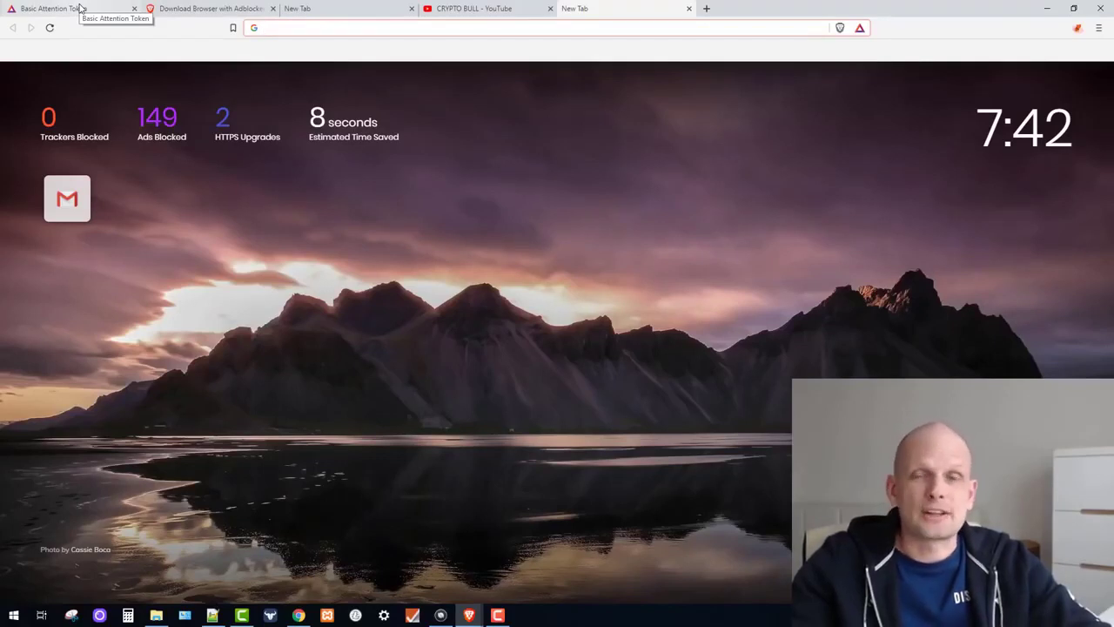
Step: Switch to the brave.com Download Brave tab offering Windows 64-bit
{"action": "left_click", "coordinate": [225, 11]}
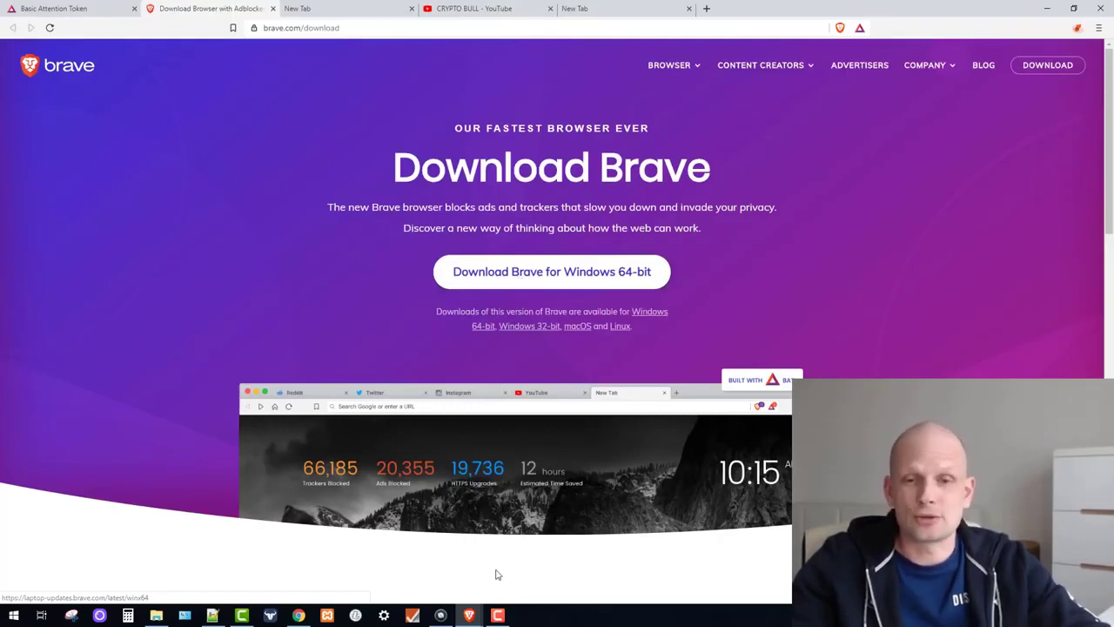
Step: Unpin and re-pin Brave on the taskbar, then return to the New Tab stats page
{"action": "left_click", "coordinate": [496, 614]}
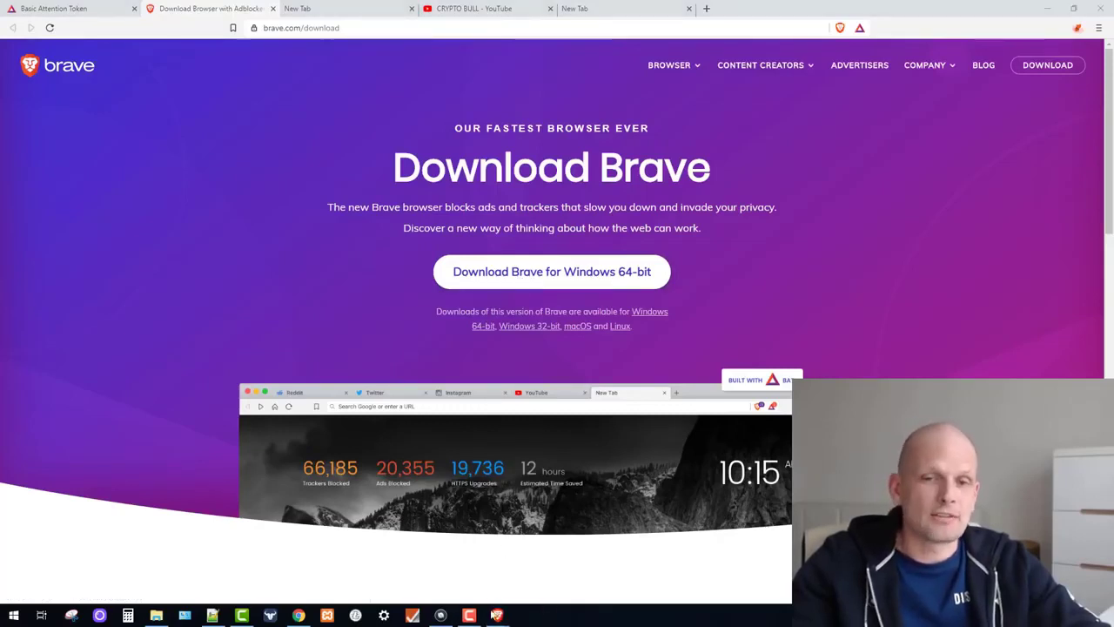
{"action": "right_click", "coordinate": [503, 616]}
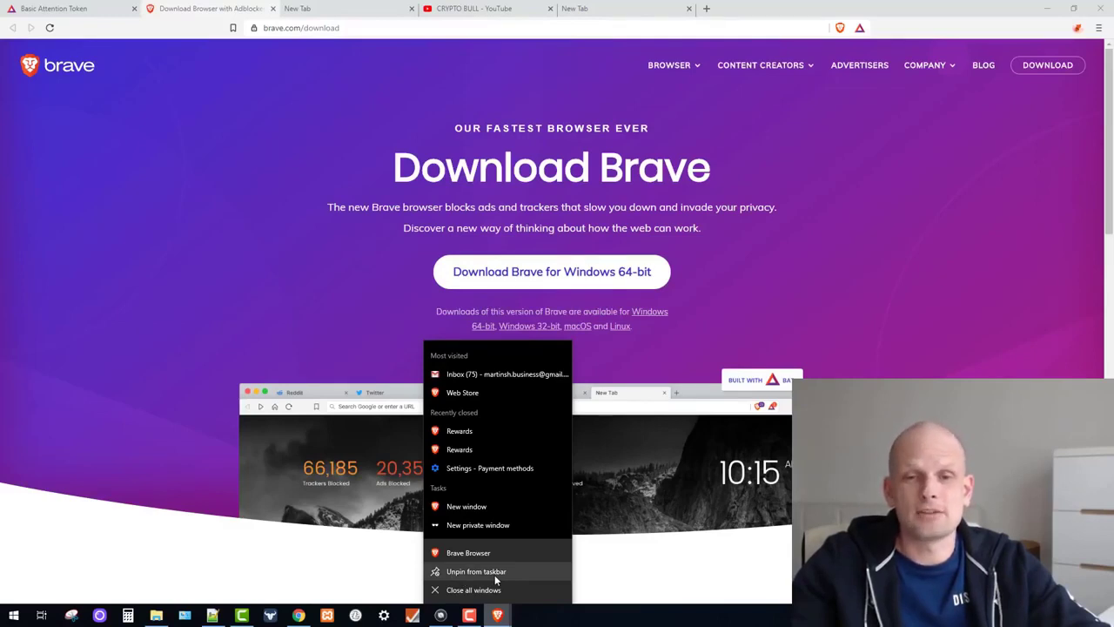
{"action": "left_click", "coordinate": [494, 571]}
{"action": "right_click", "coordinate": [501, 616]}
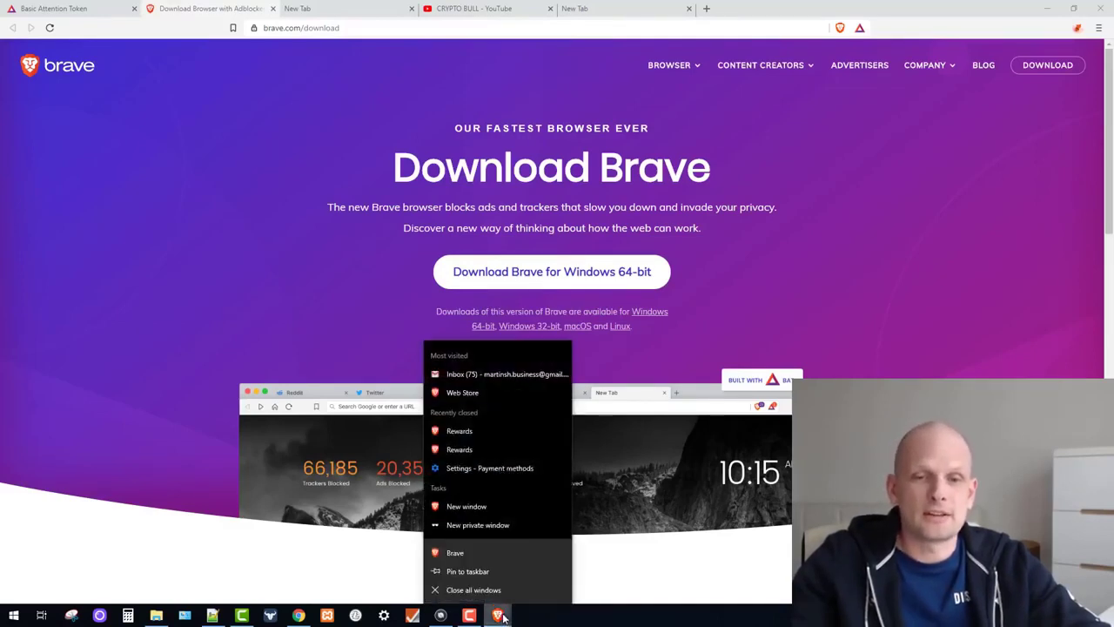
{"action": "left_click", "coordinate": [485, 572]}
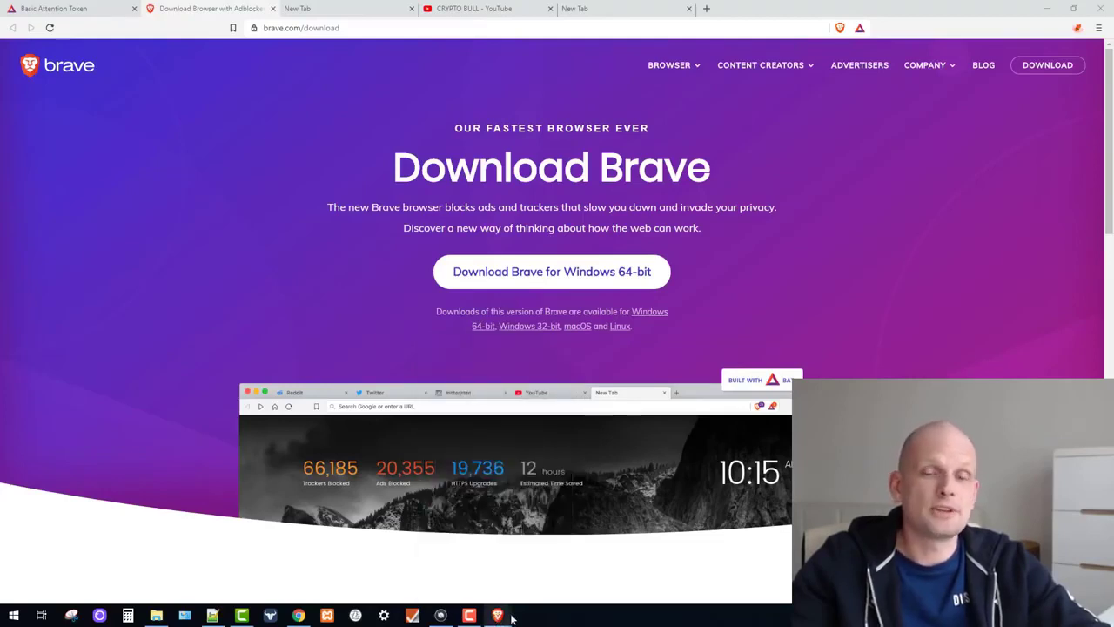
{"action": "mouse_move", "coordinate": [498, 615]}
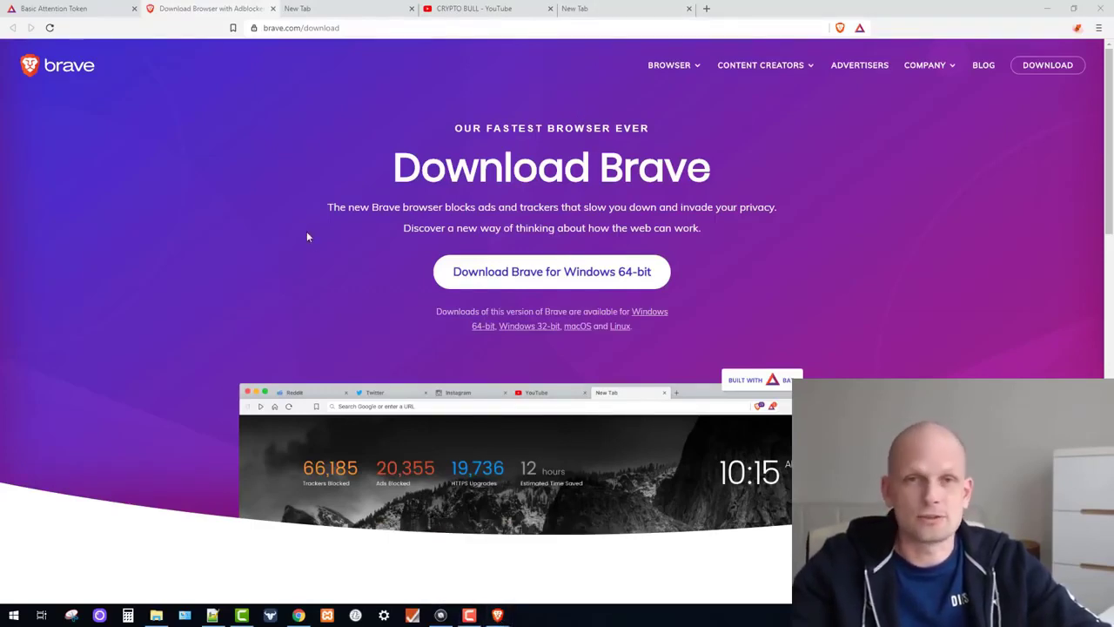
{"action": "left_click", "coordinate": [613, 8]}
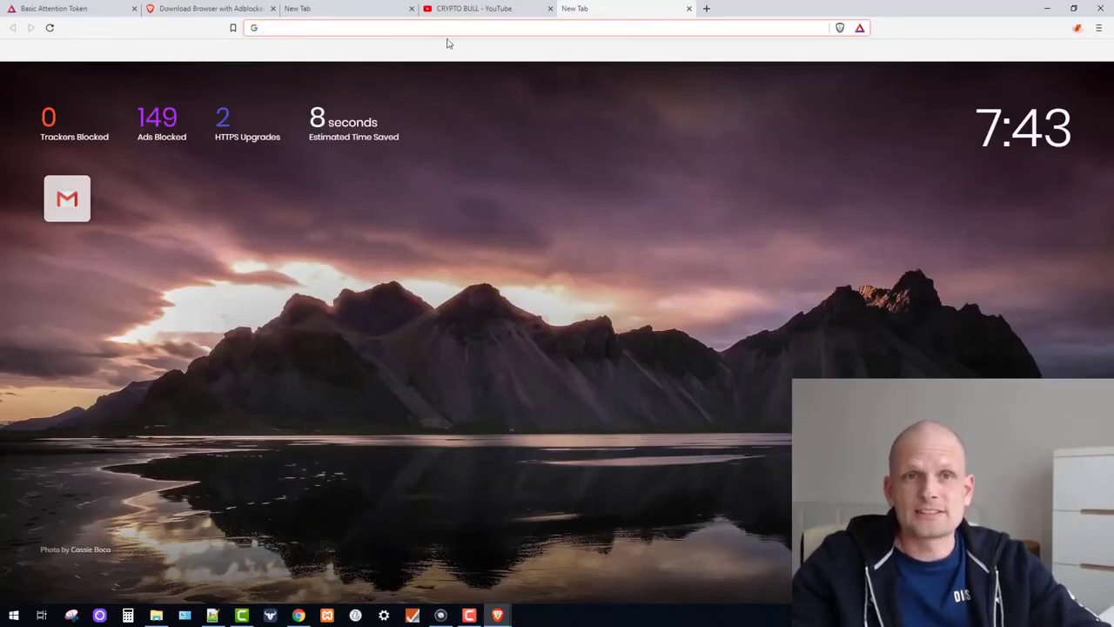
Step: Compare the other new tab's seconds-saved stat, then open the CRYPTO BULL channel tab
{"action": "left_click", "coordinate": [172, 8]}
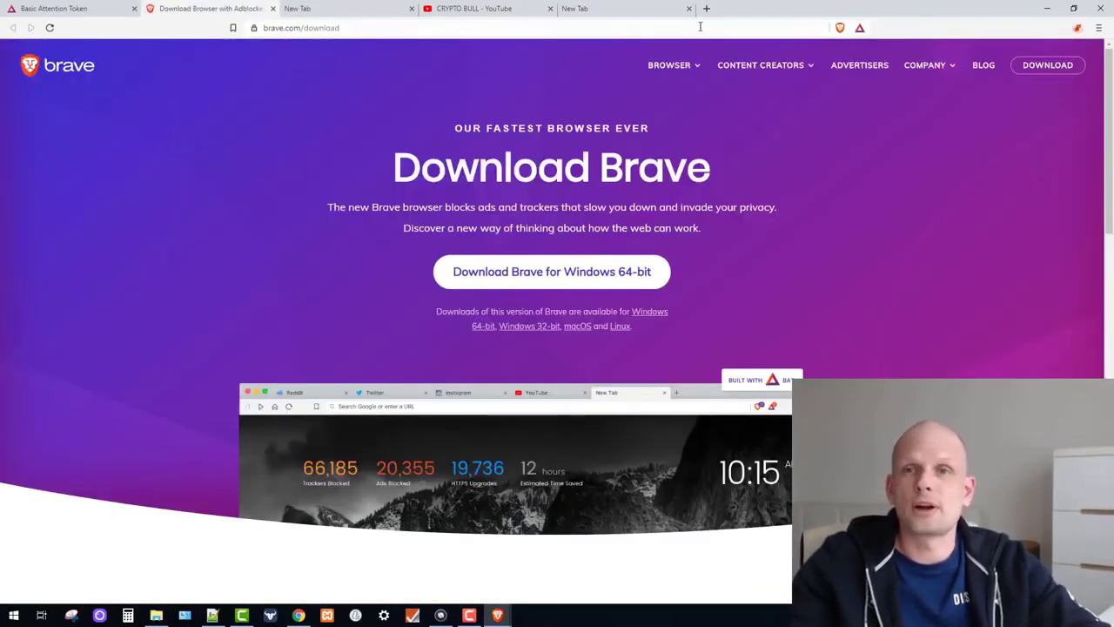
{"action": "left_click", "coordinate": [583, 9]}
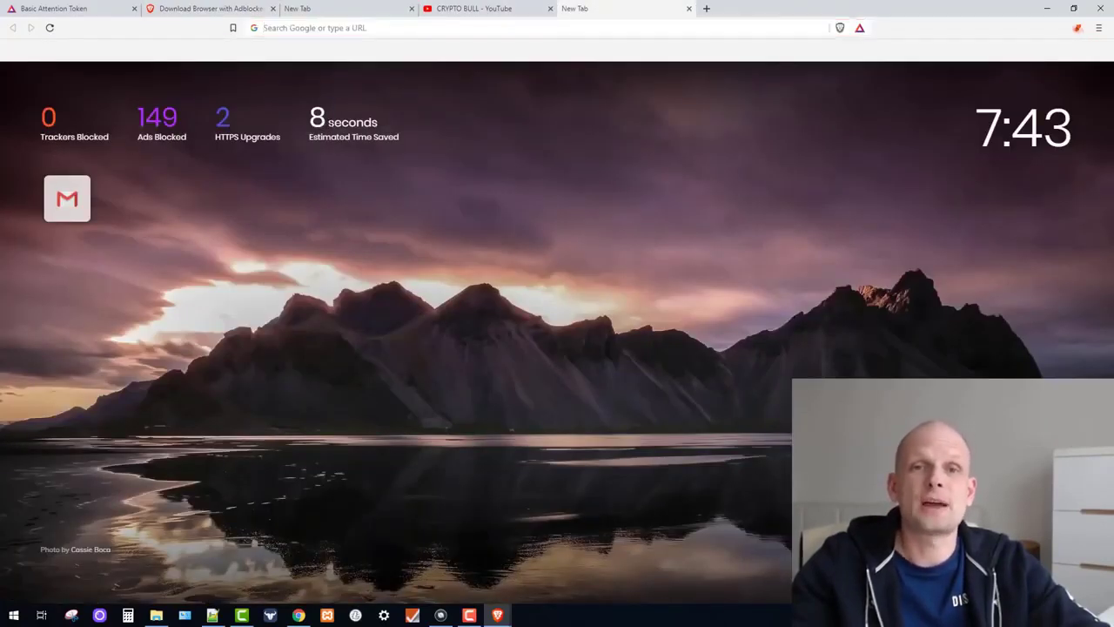
{"action": "left_click_drag", "start_coordinate": [331, 122], "coordinate": [394, 122]}
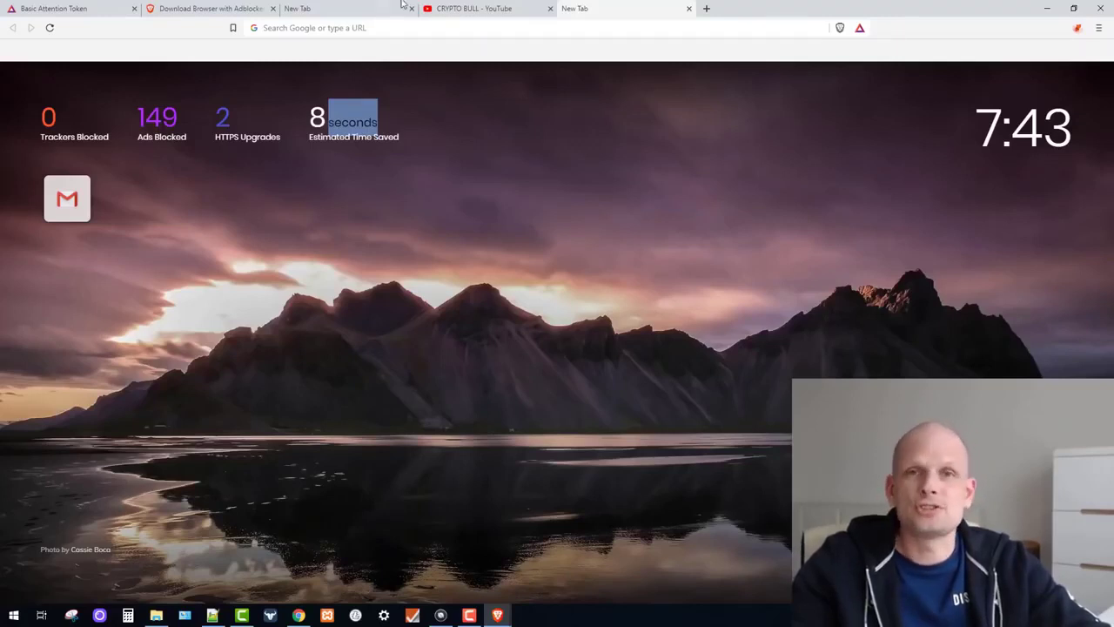
{"action": "left_click", "coordinate": [468, 9]}
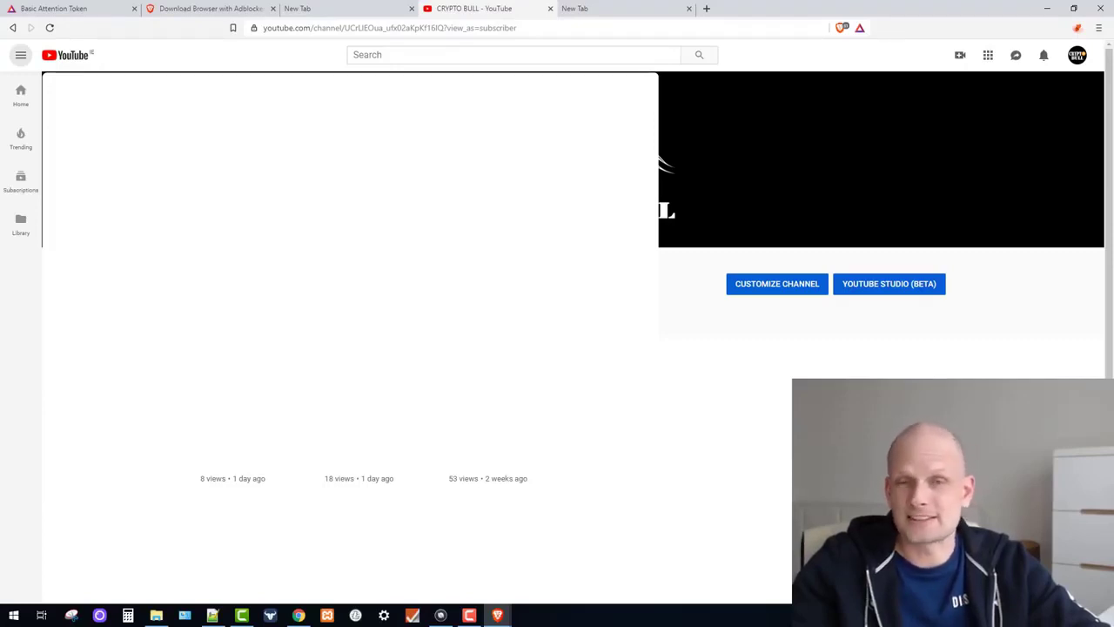
Step: Check YouTube's Shields blocking count, then view the 0.0 BAT Rewards wallet summary
{"action": "left_click", "coordinate": [841, 29]}
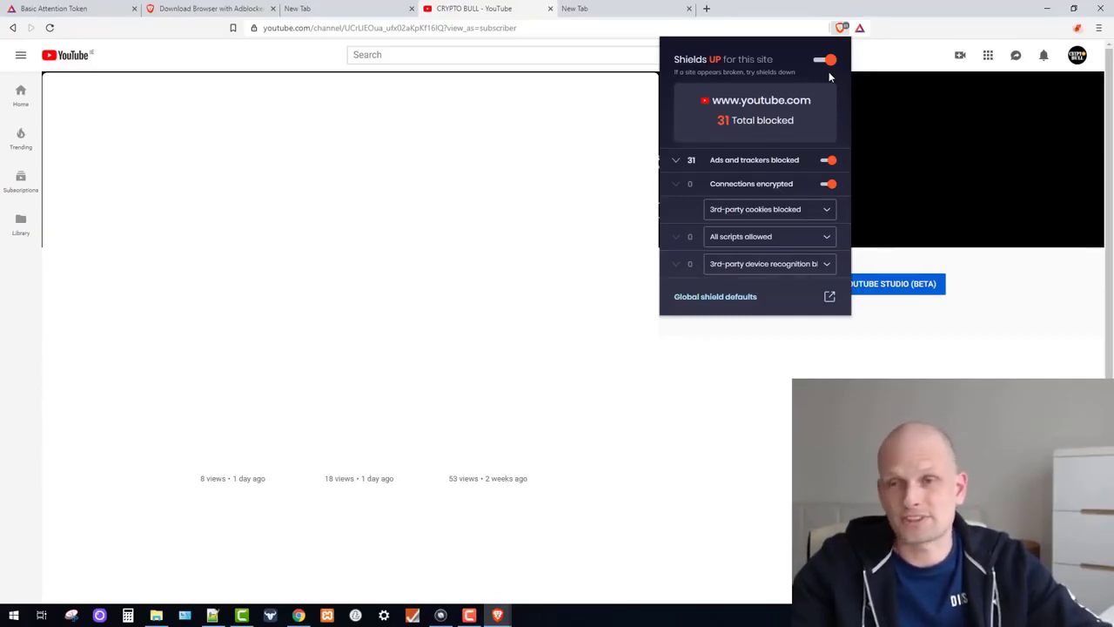
{"action": "left_click", "coordinate": [885, 54]}
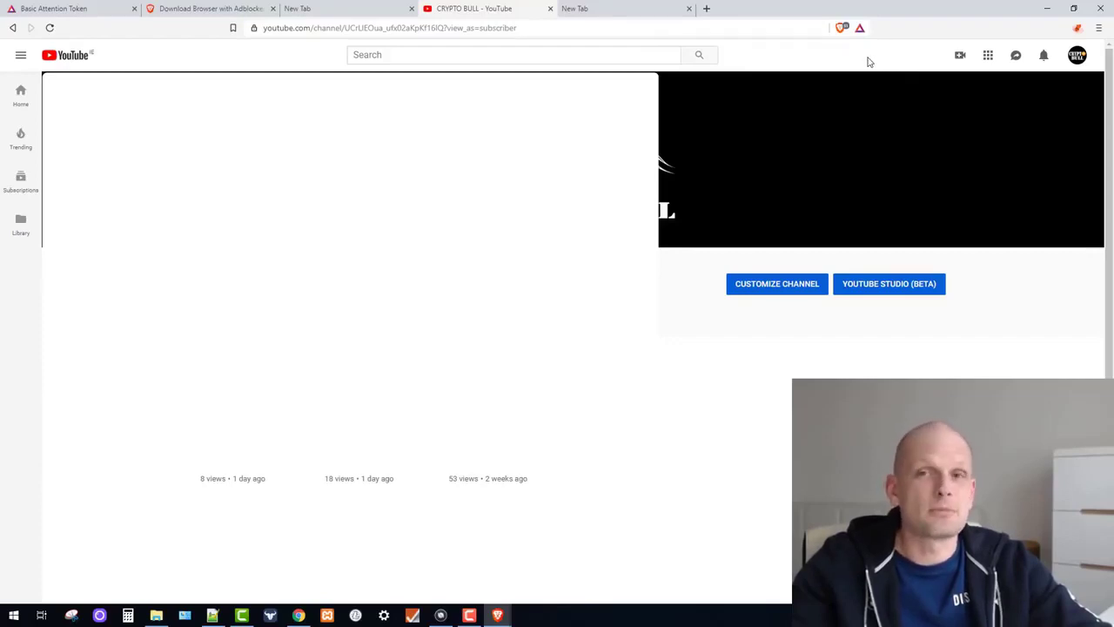
{"action": "left_click", "coordinate": [859, 28]}
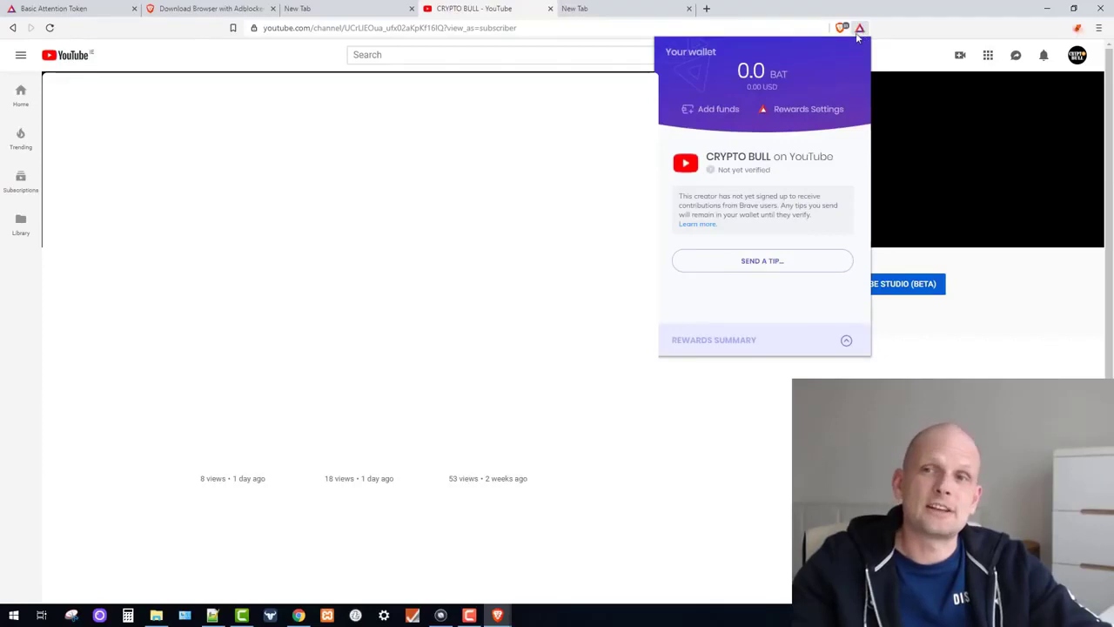
{"action": "left_click_drag", "start_coordinate": [772, 184], "coordinate": [784, 112]}
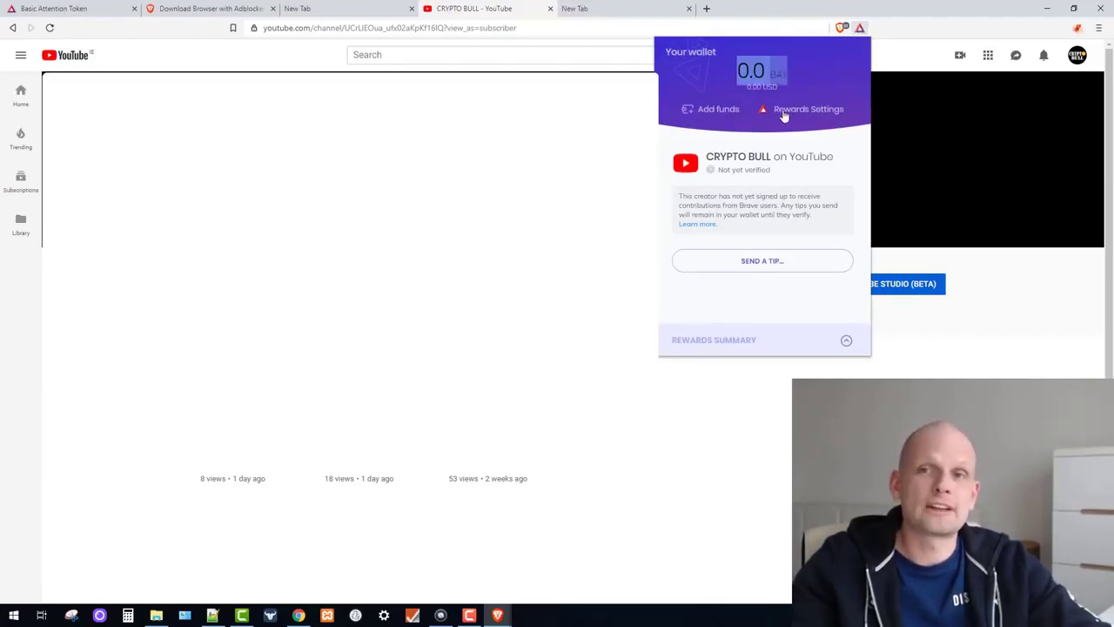
Step: Open brave://rewards from the Rewards panel and switch Brave Rewards off
{"action": "left_click", "coordinate": [816, 110]}
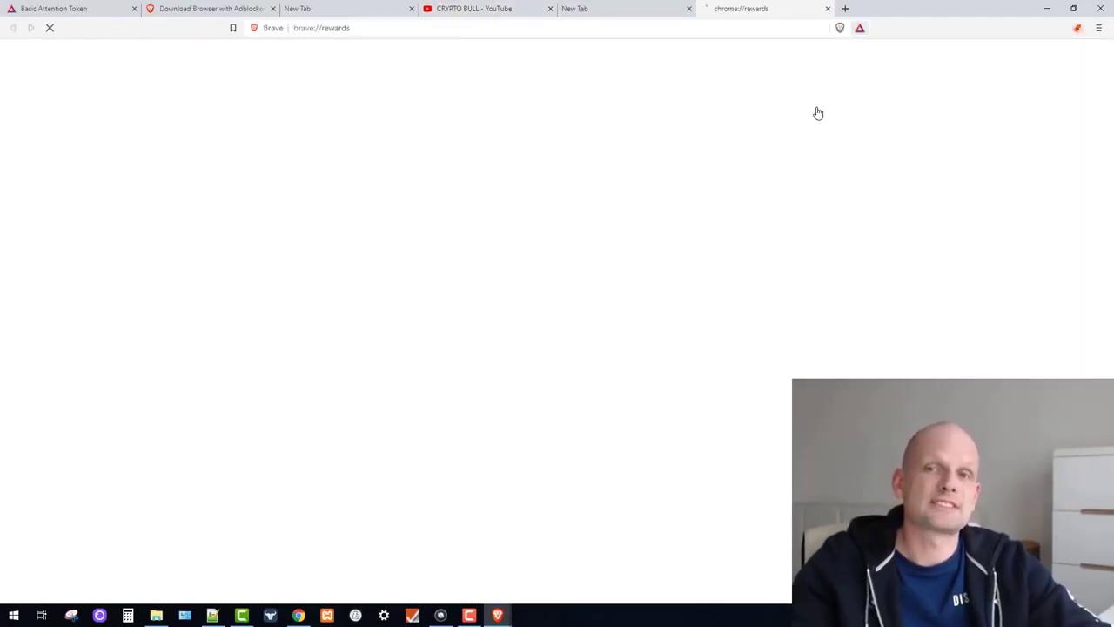
{"action": "left_click_drag", "start_coordinate": [331, 124], "coordinate": [450, 124]}
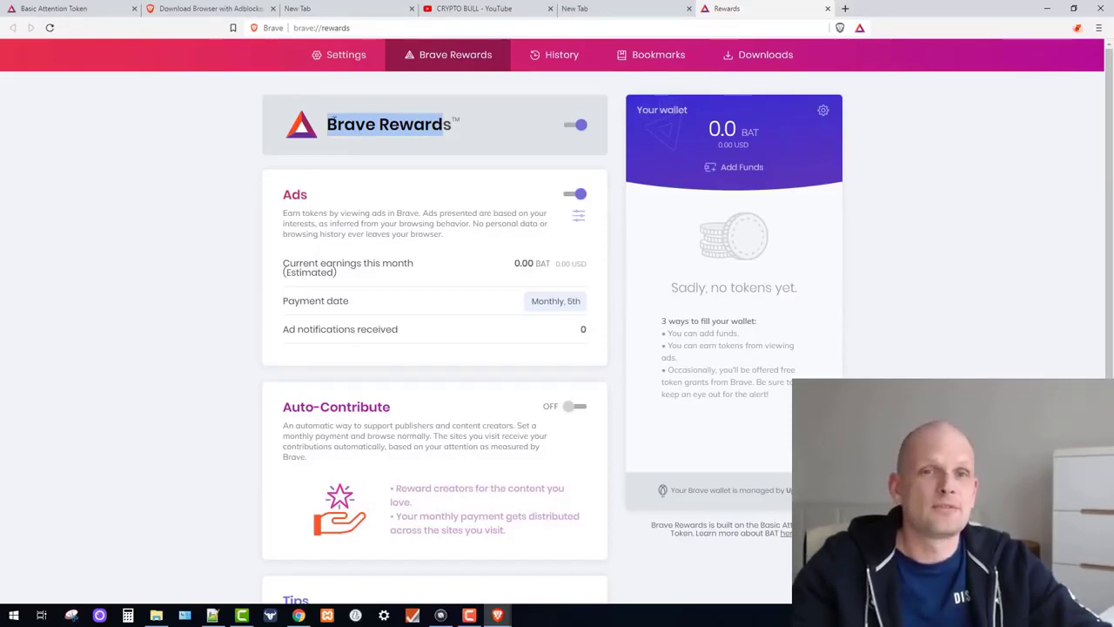
{"action": "left_click_drag", "start_coordinate": [327, 123], "coordinate": [454, 124]}
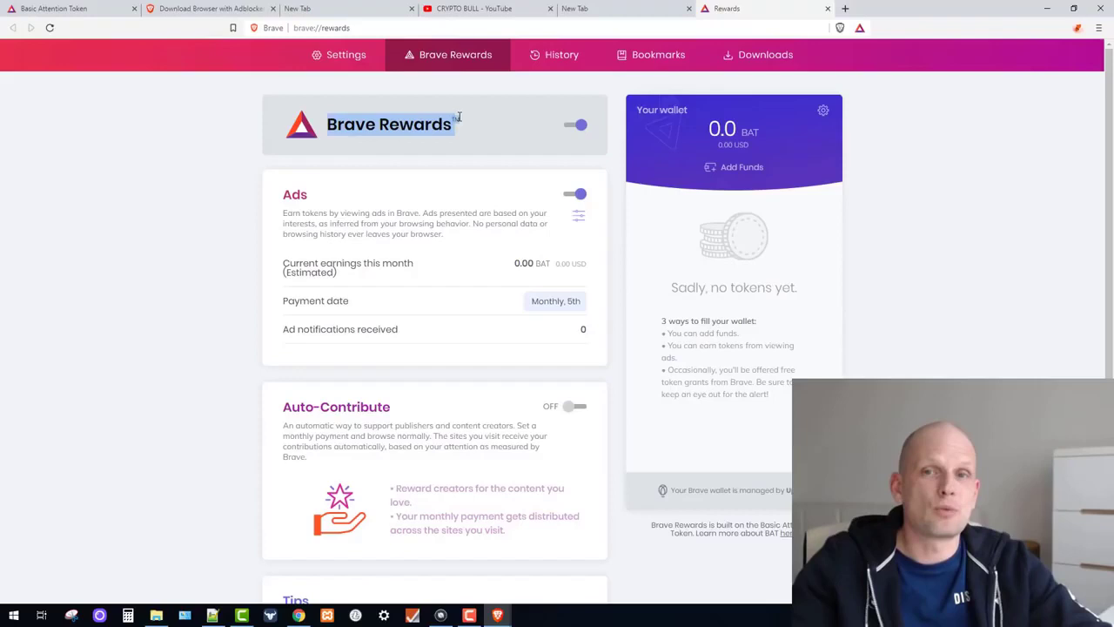
{"action": "left_click", "coordinate": [583, 129]}
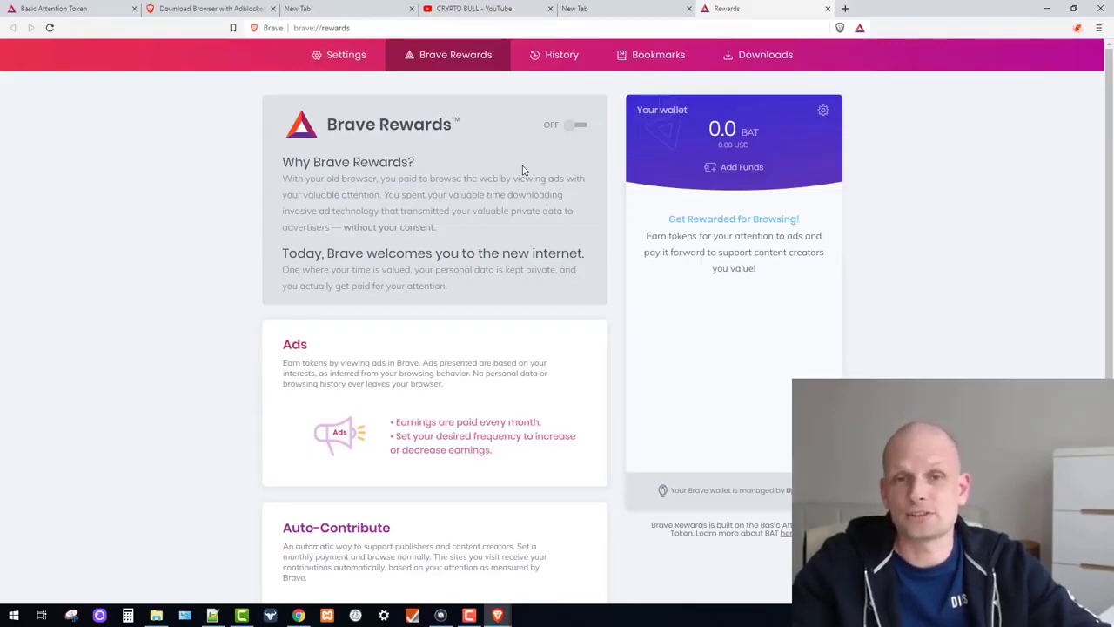
Step: Turn Brave Rewards on, highlight the BAT earnings and Brave Rewards title, then open a new tab
{"action": "left_click", "coordinate": [576, 126]}
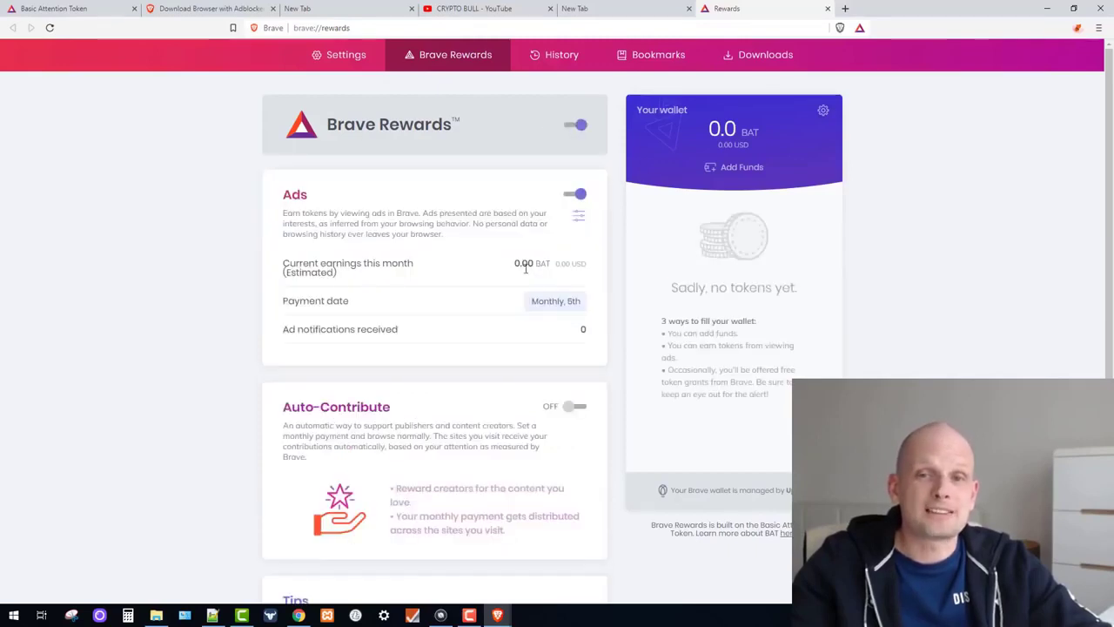
{"action": "left_click_drag", "start_coordinate": [535, 264], "coordinate": [551, 263]}
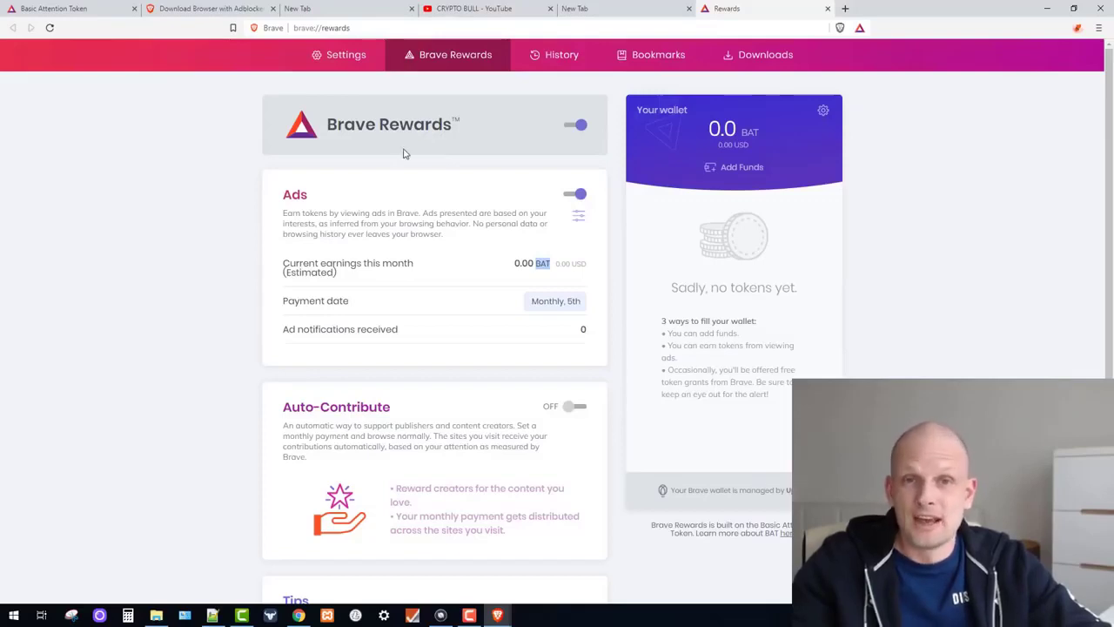
{"action": "double_click", "coordinate": [331, 124]}
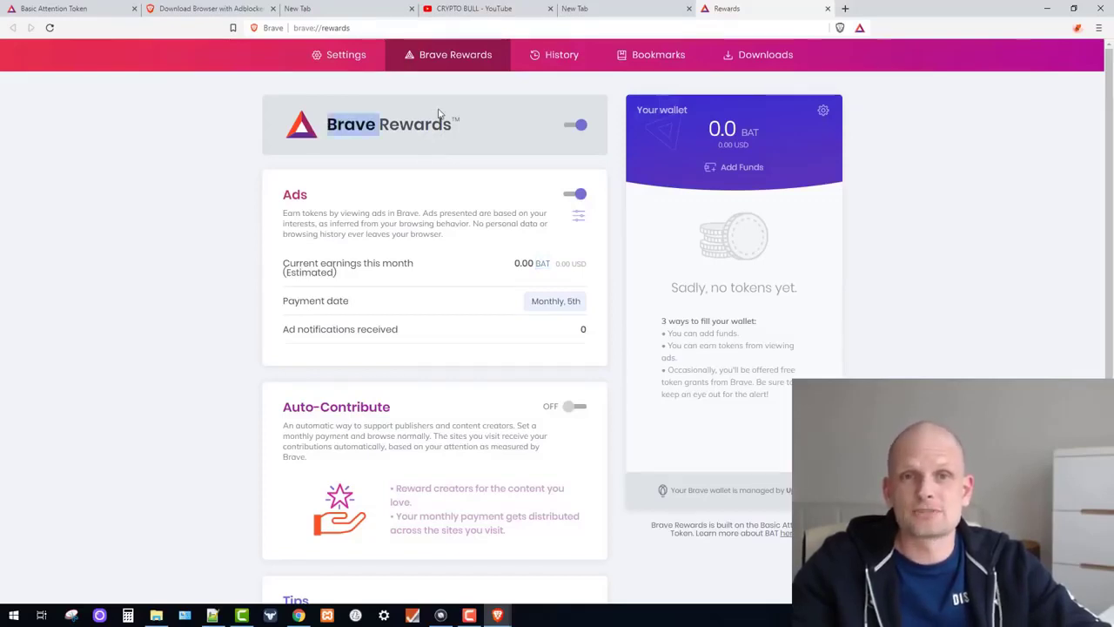
{"action": "triple_click", "coordinate": [481, 122]}
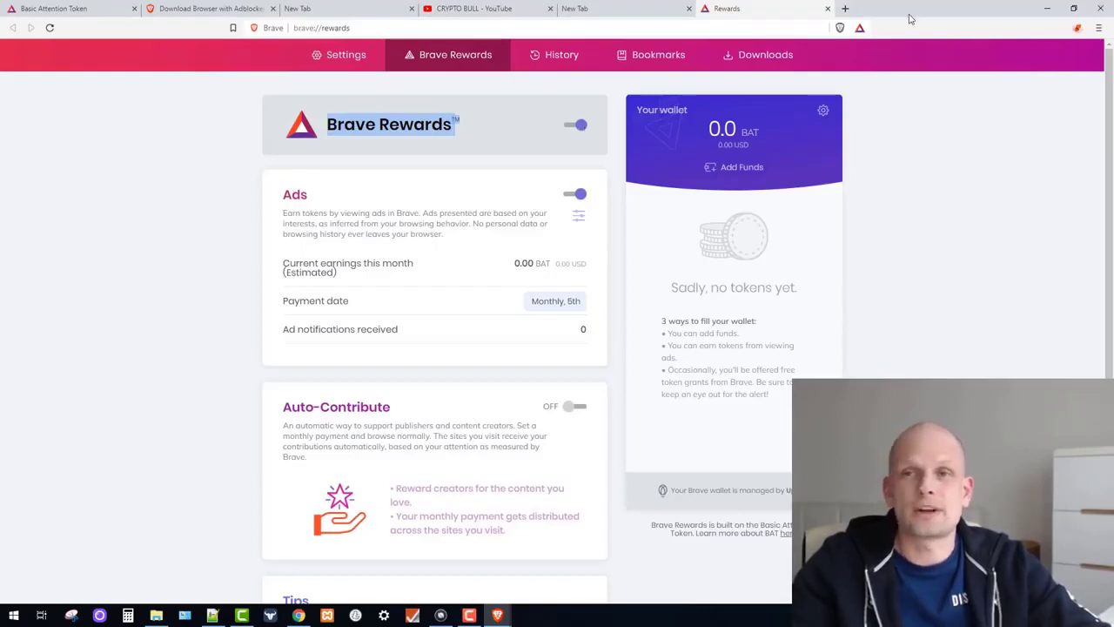
{"action": "left_click", "coordinate": [846, 10]}
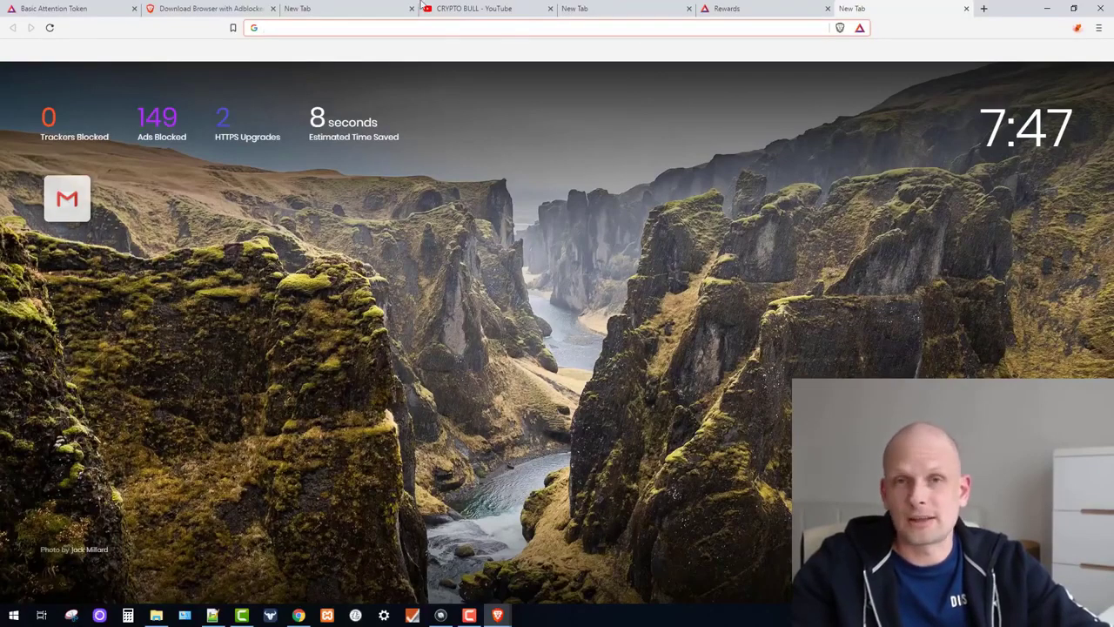
Step: Go via the 'Download Browser with Adblocker' tab to the 'Basic Attention Token' tab
{"action": "left_click", "coordinate": [209, 9]}
{"action": "left_click", "coordinate": [66, 8]}
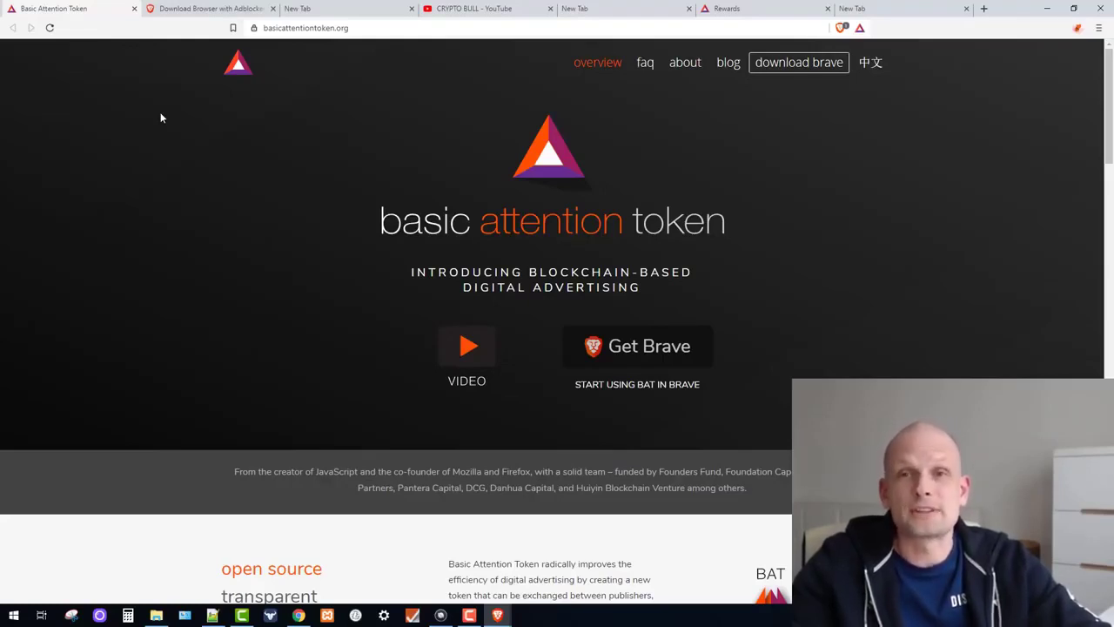
Step: Scroll basicattentiontoken.org down to where BAT is described as open source and The Challenge
{"action": "scroll", "coordinate": [164, 159], "scroll_direction": "down", "scroll_amount": 5}
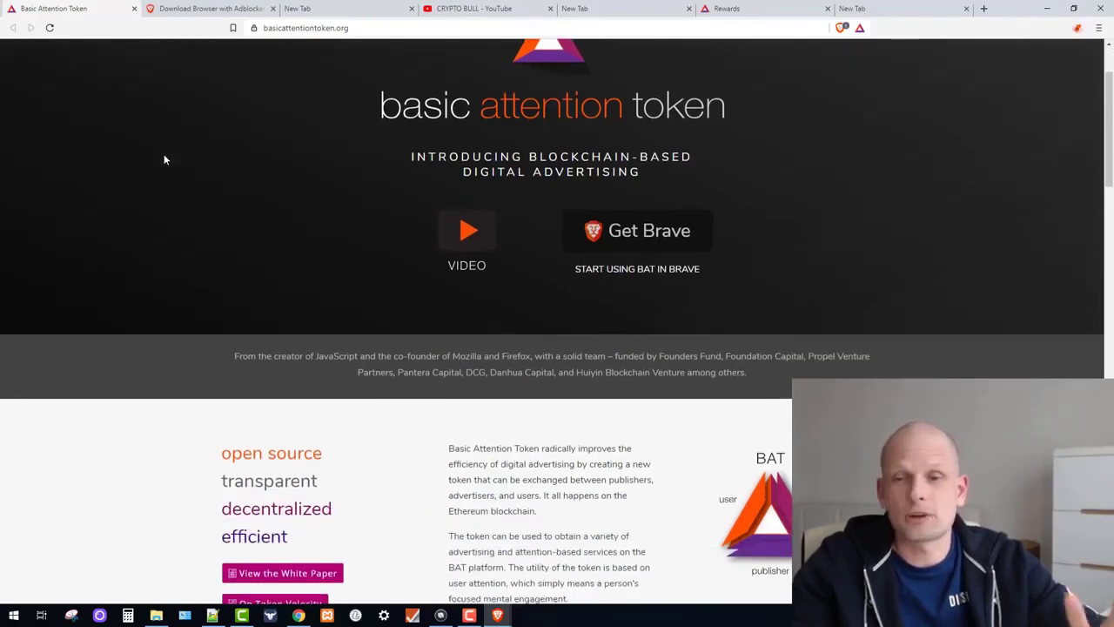
{"action": "scroll", "coordinate": [164, 164], "scroll_direction": "down", "scroll_amount": 1}
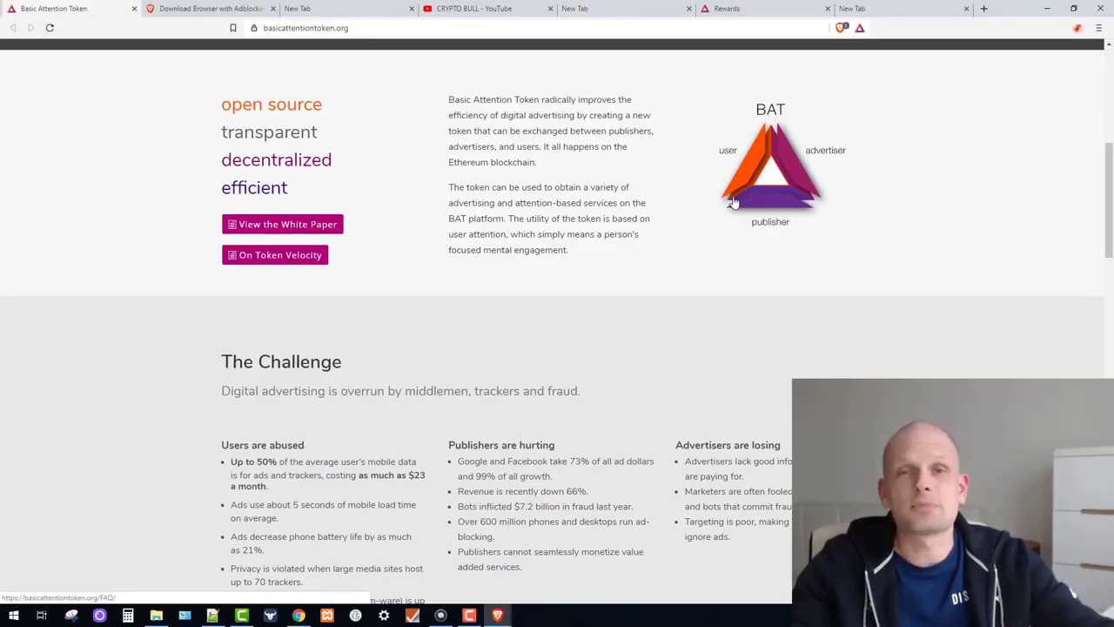
Step: Switch back to the 'CRYPTO BULL - YouTube' tab showing the Tech Wolf artwork
{"action": "left_click", "coordinate": [530, 10]}
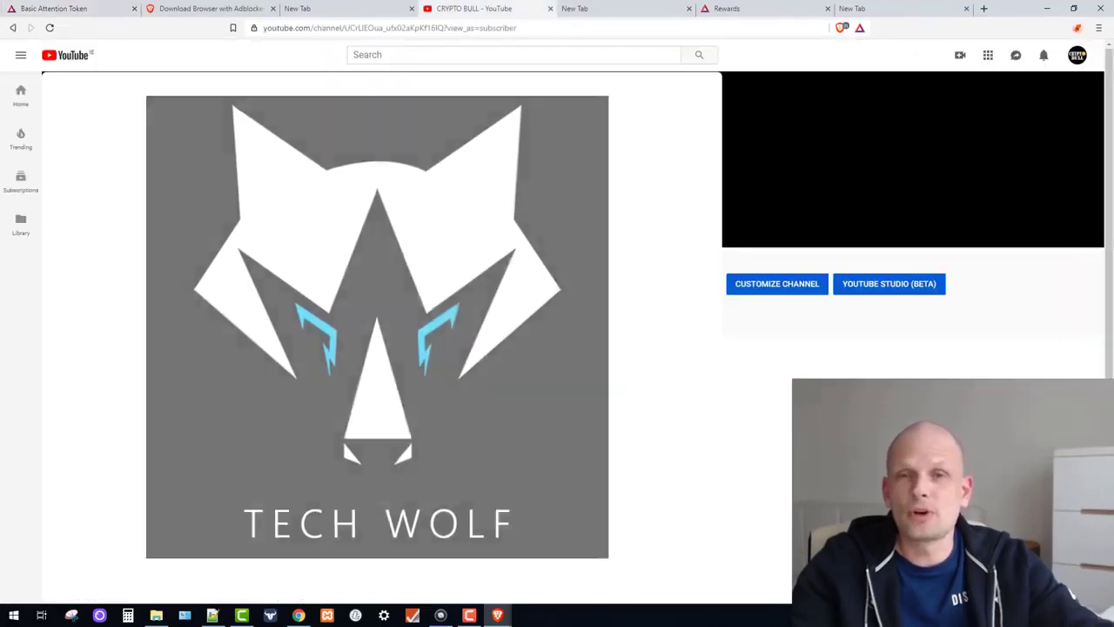